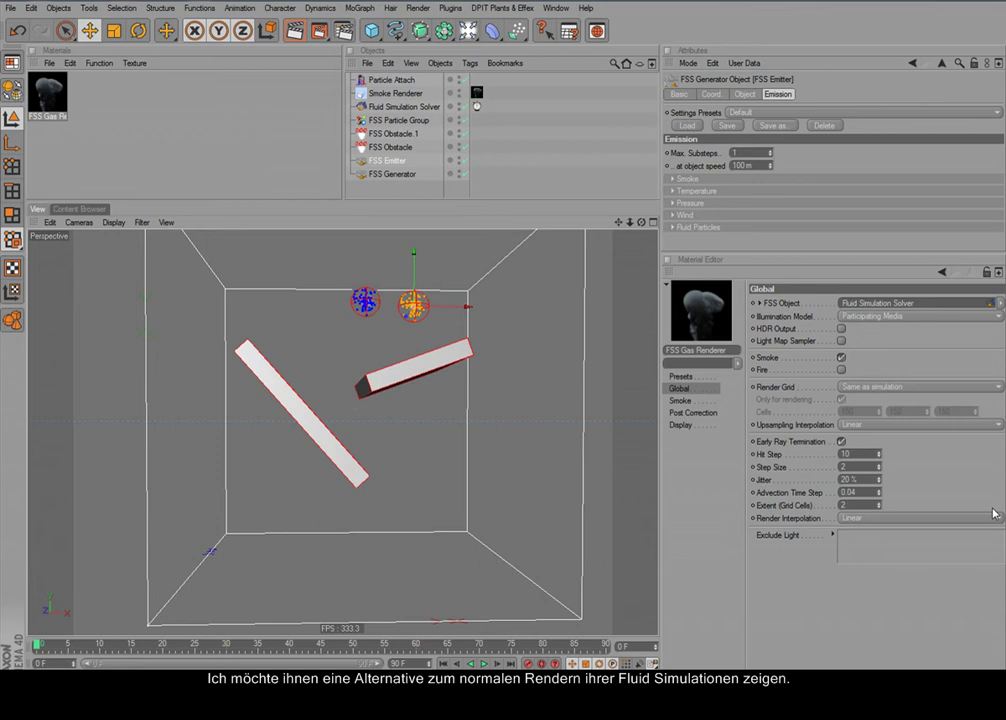
# Step: Play the fluid simulation to frame 61, with particles streaming past both obstacles
pyautogui.click(484, 663)
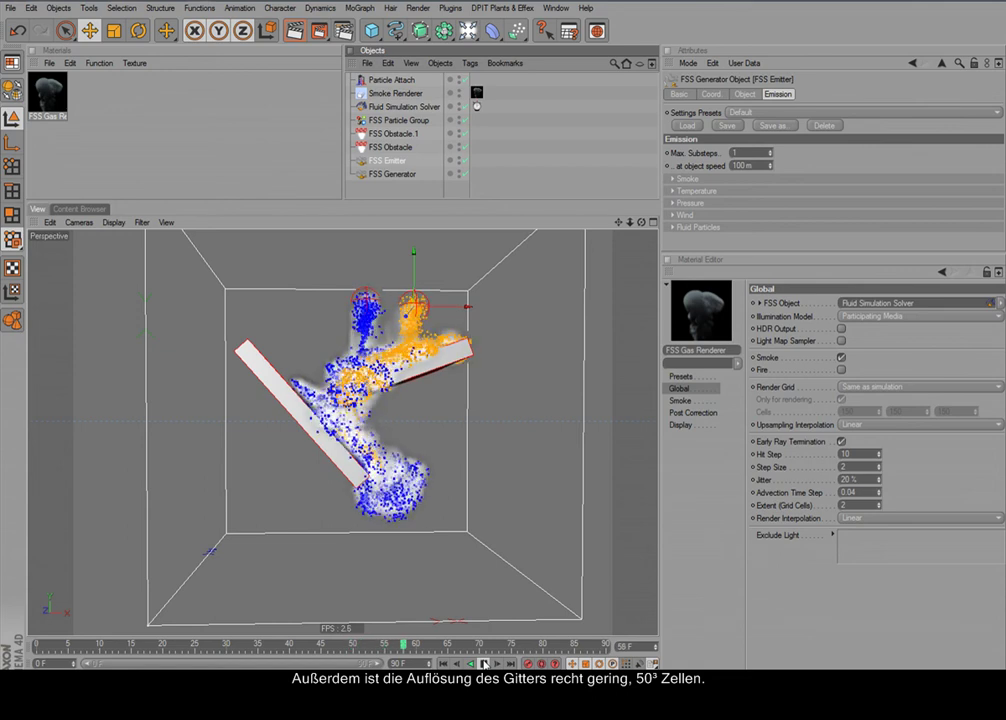
# Step: Set the gas renderer's Render Grid to Custom with 150 cells and render frame 61
pyautogui.click(295, 33)
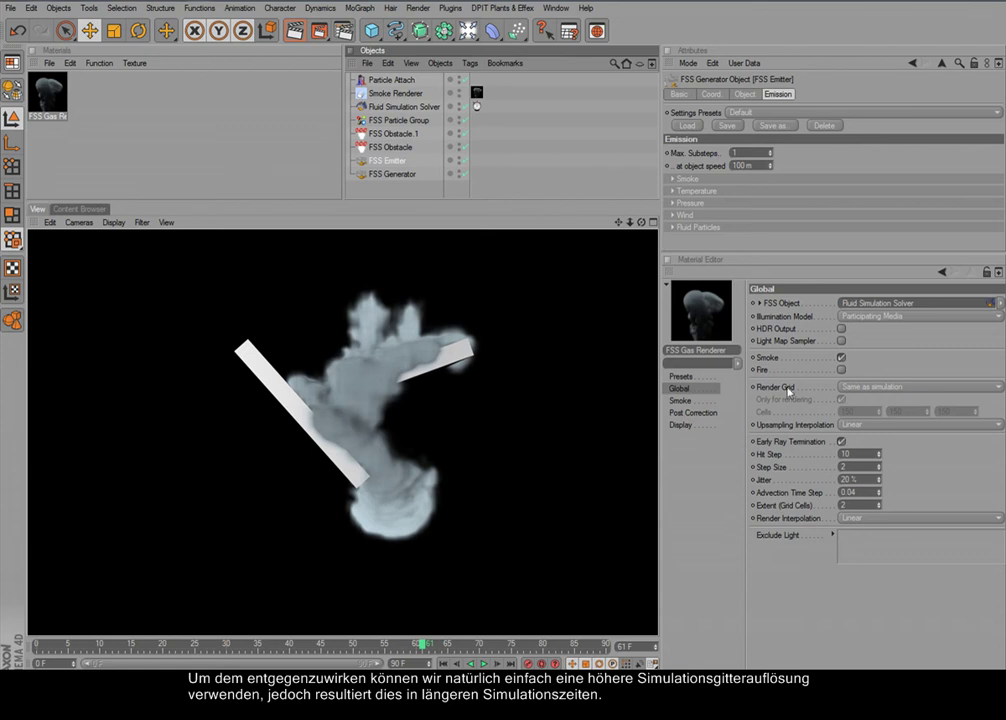
pyautogui.click(857, 389)
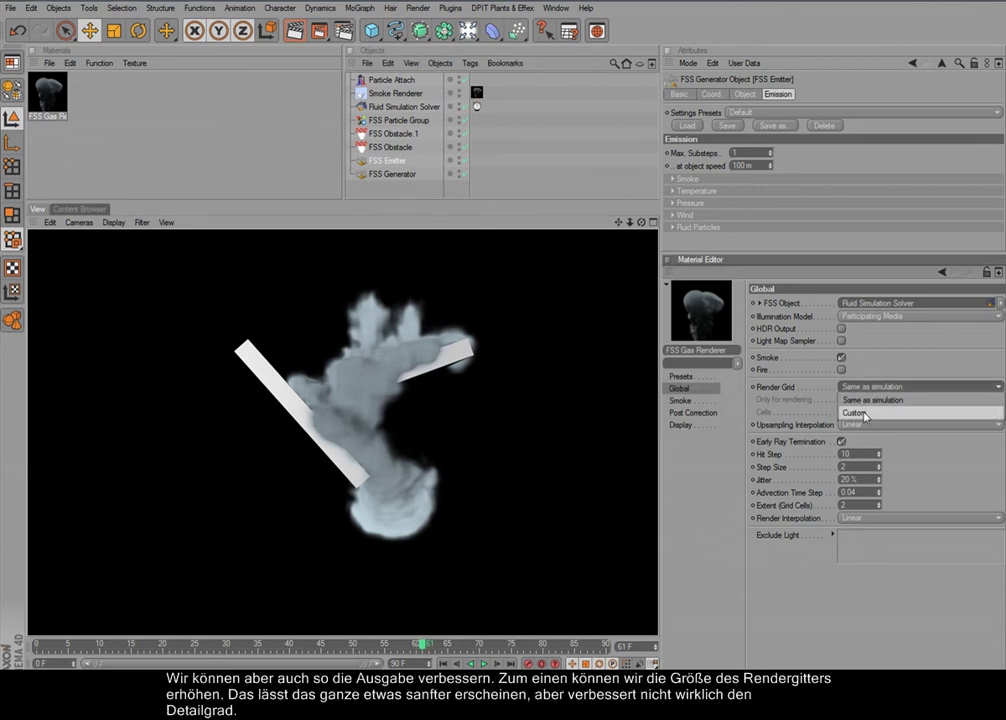
pyautogui.click(862, 400)
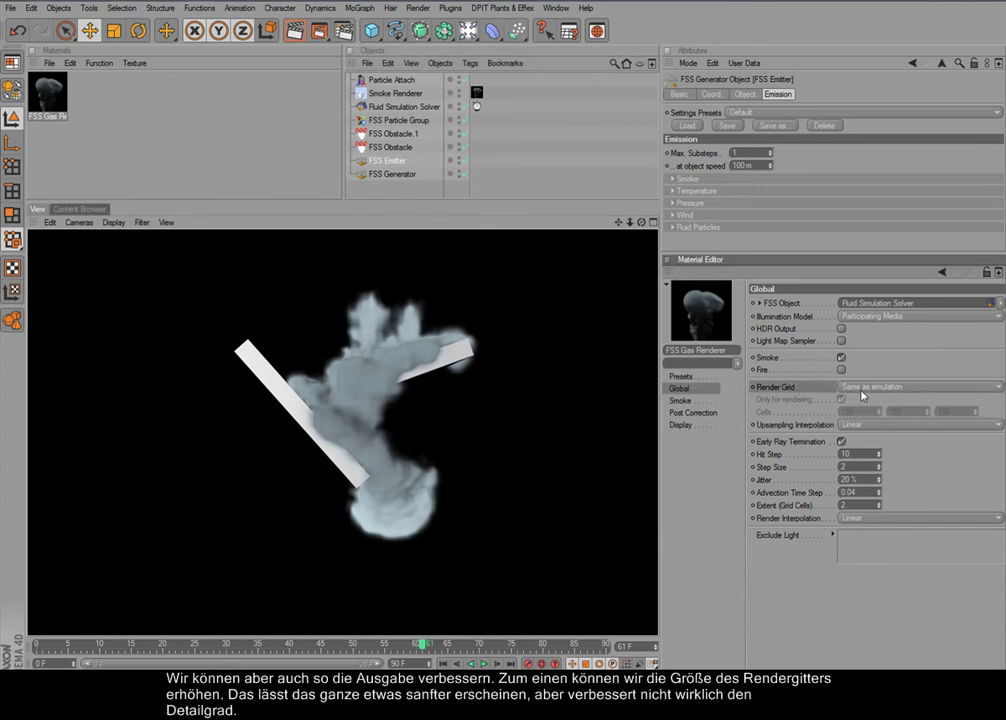
pyautogui.click(860, 387)
pyautogui.click(871, 412)
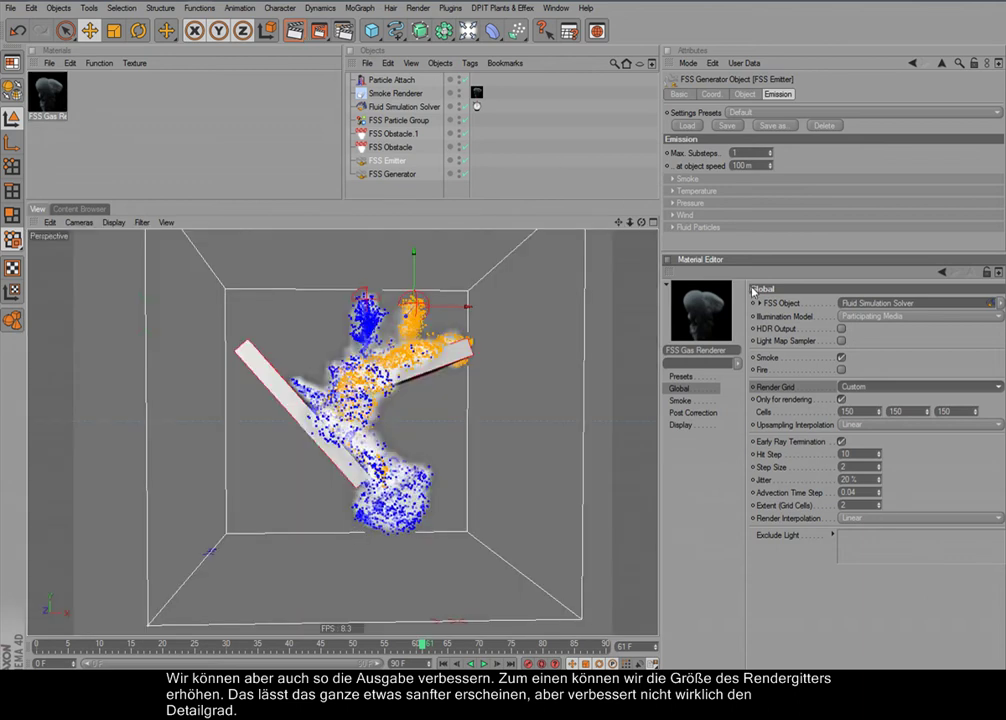
pyautogui.hotkey('ctrl', 'r')
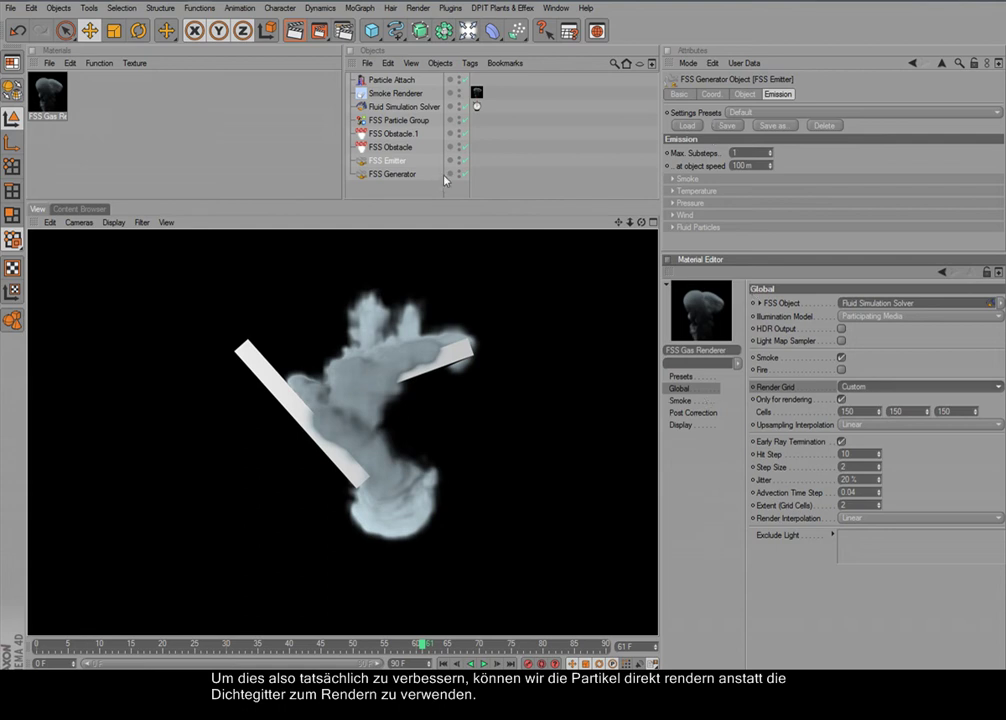
# Step: Set the Smoke page's Density Channel to Fluid Particle Smoke
pyautogui.click(399, 164)
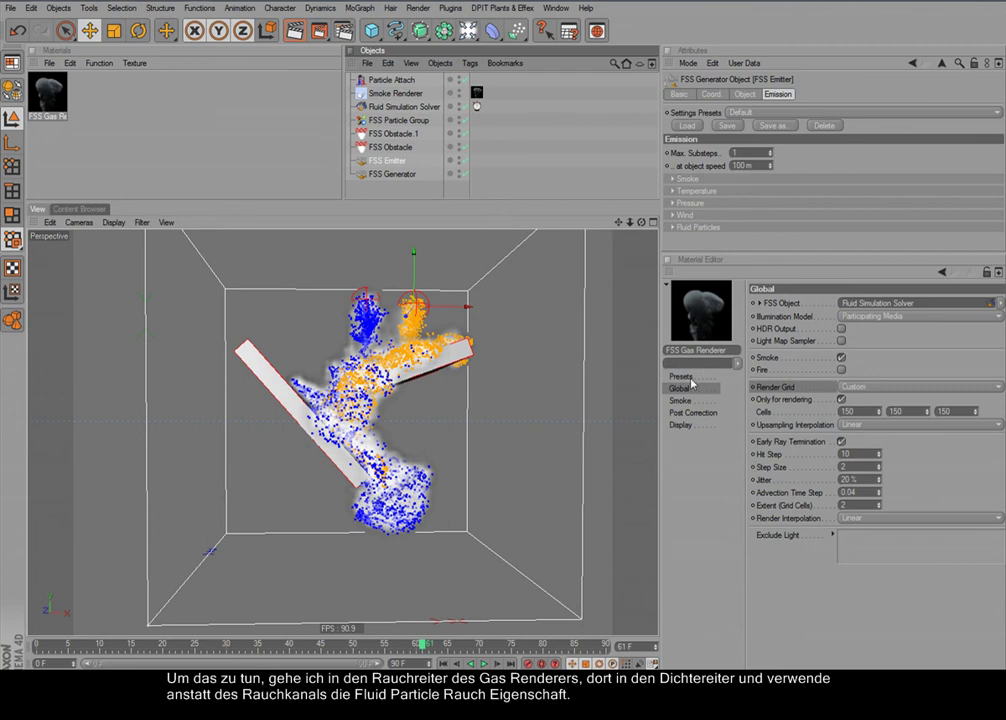
pyautogui.click(685, 401)
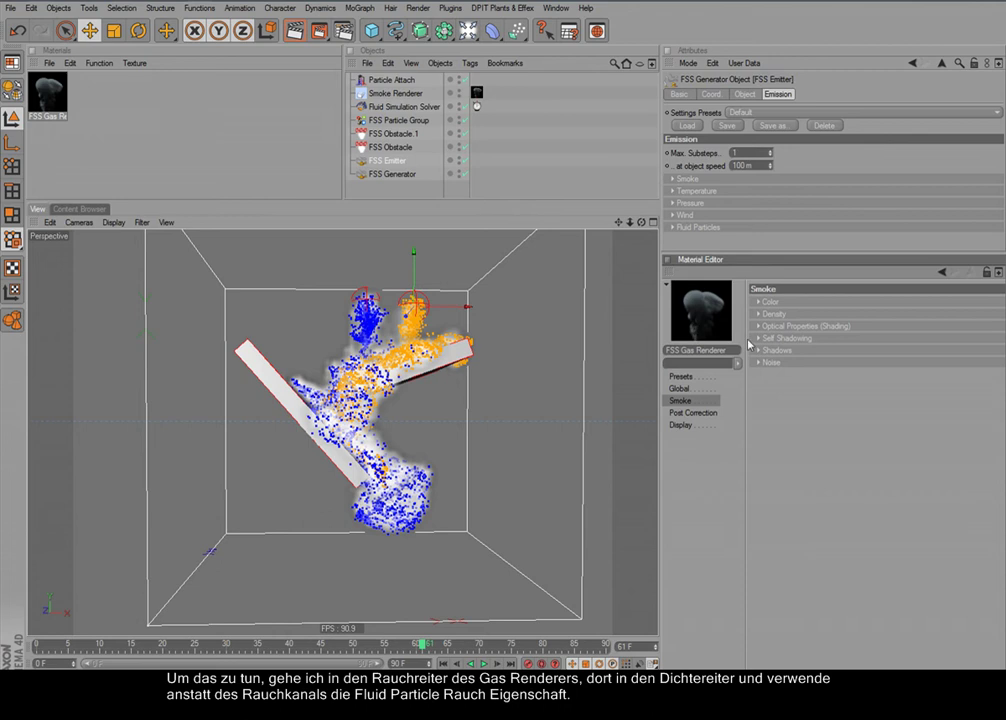
pyautogui.click(770, 313)
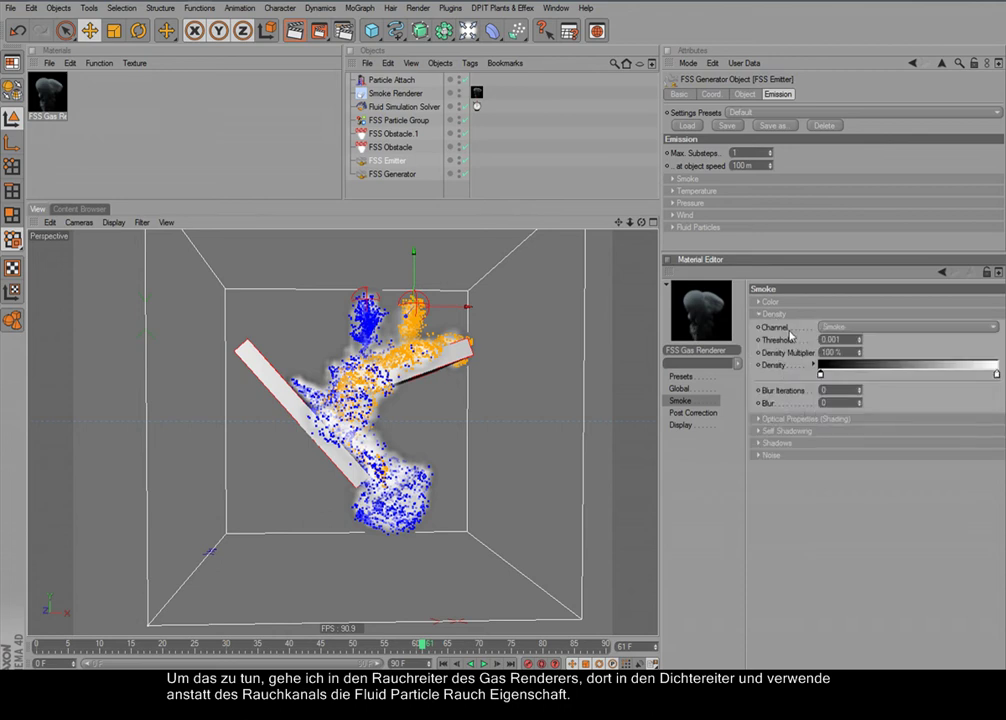
pyautogui.click(838, 328)
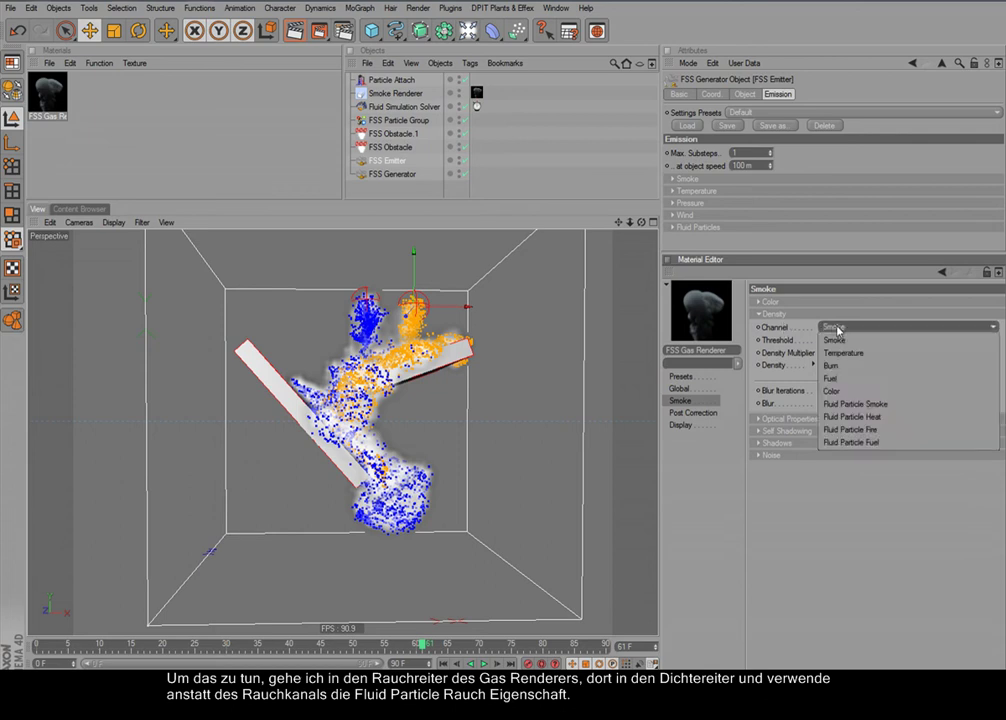
pyautogui.click(866, 405)
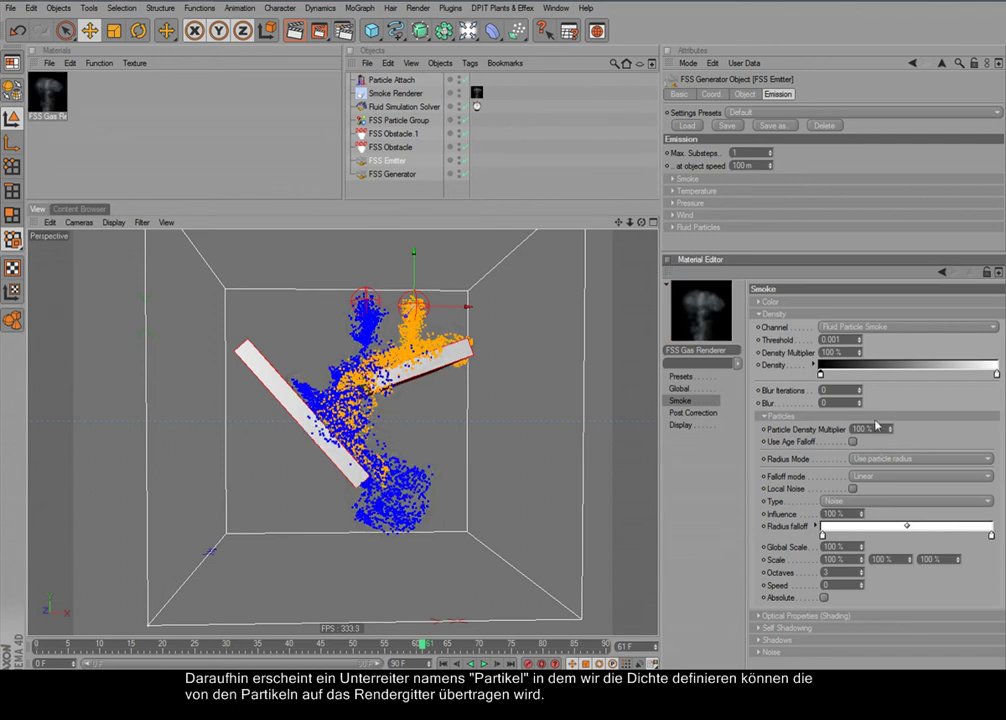
# Step: Render frame 61 with smoke built from the Fluid Particle Smoke density channel
pyautogui.click(813, 417)
pyautogui.click(814, 418)
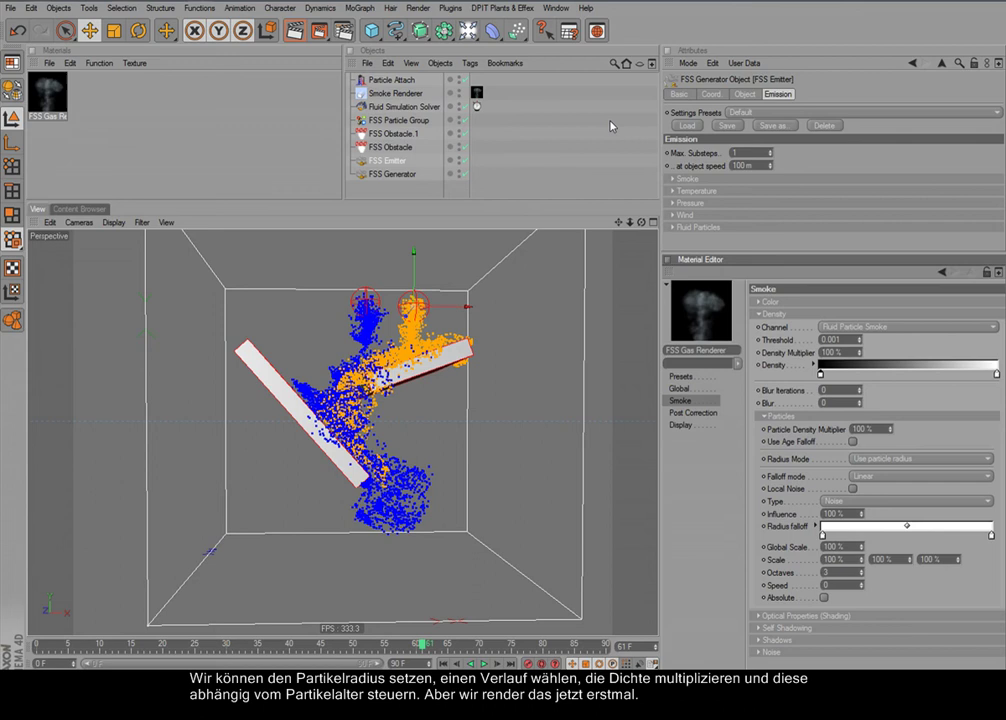
pyautogui.hotkey('ctrl', 'r')
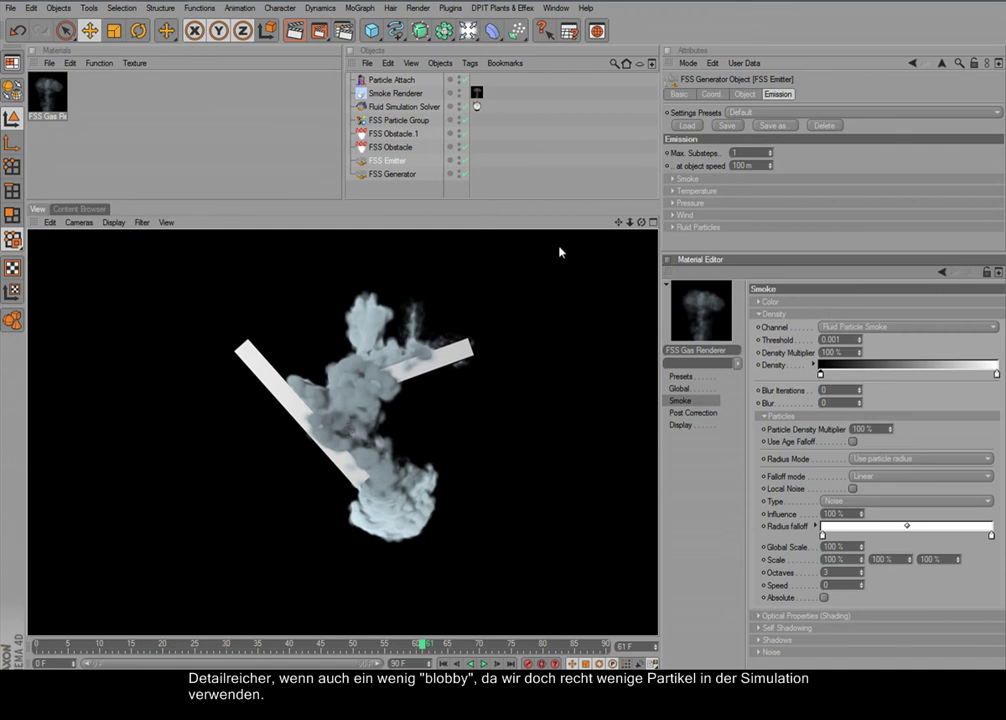
# Step: Raise the Global render grid to 200 cells per axis and re-render the smoke
pyautogui.click(702, 393)
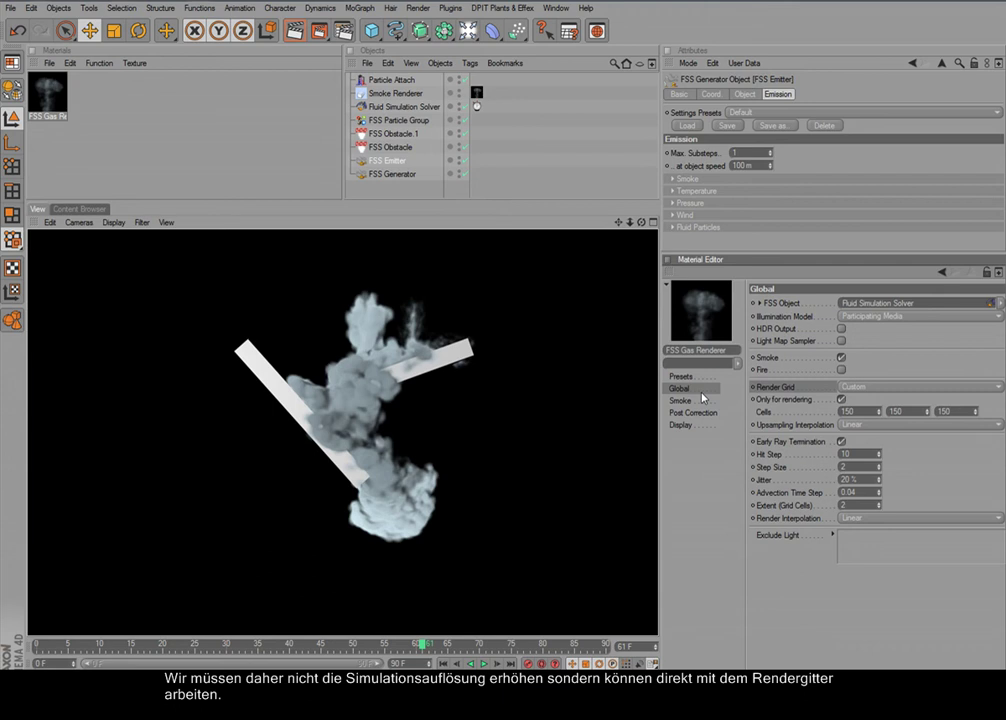
pyautogui.doubleClick(858, 411)
pyautogui.write('1')
pyautogui.write('00')
pyautogui.press('Return')
pyautogui.click(296, 30)
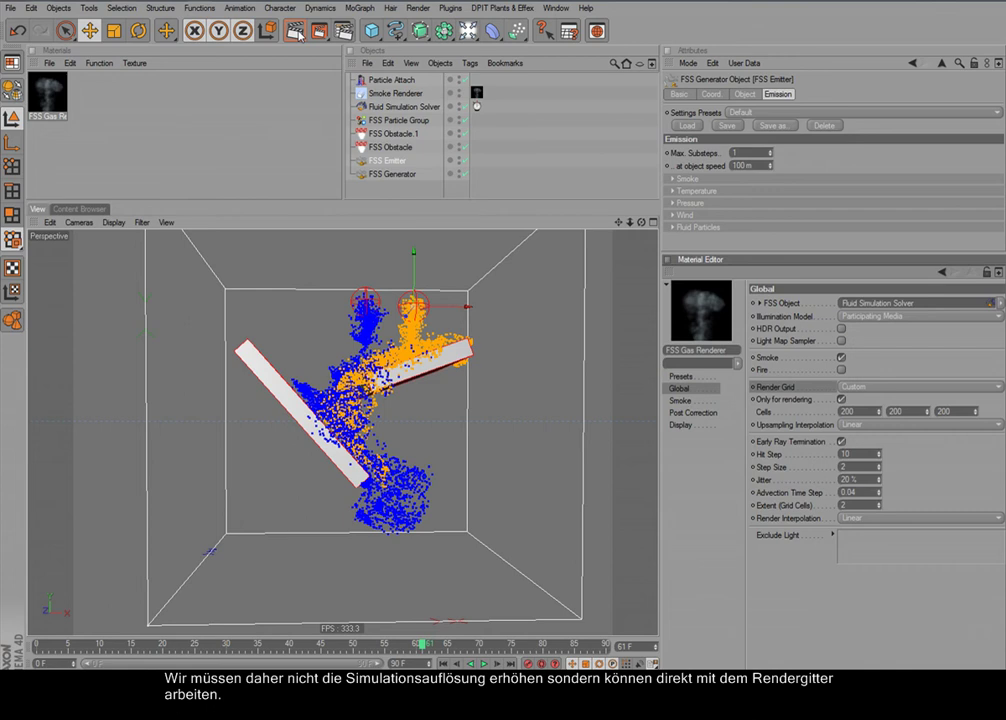
pyautogui.click(296, 30)
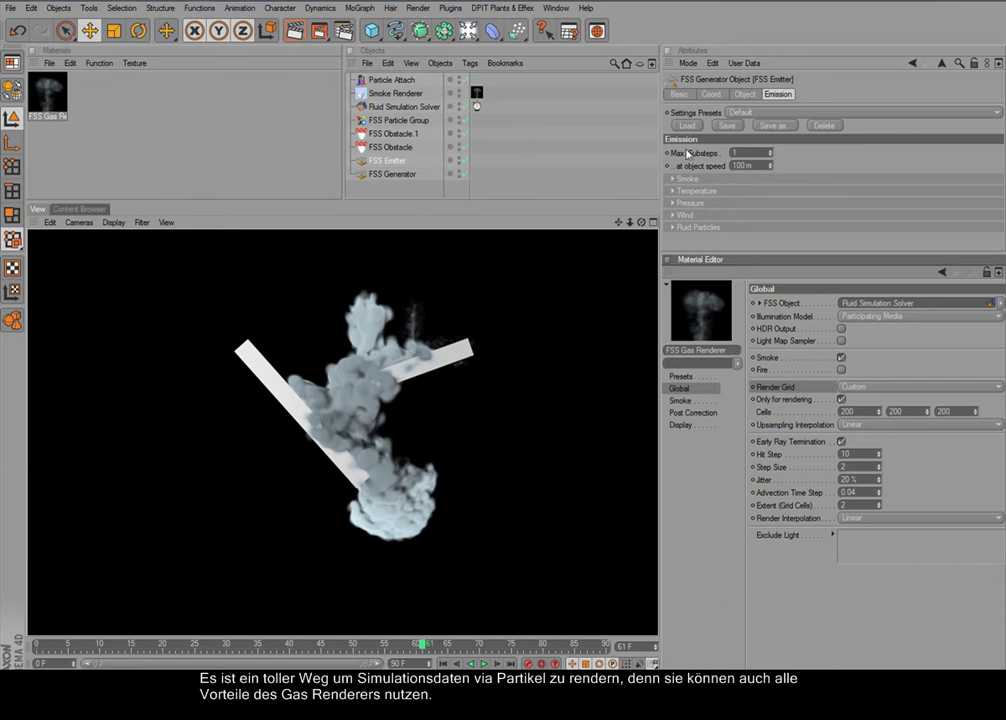
# Step: Return to the live particle view at a rotated angle and show the Smoke settings
pyautogui.click(624, 229)
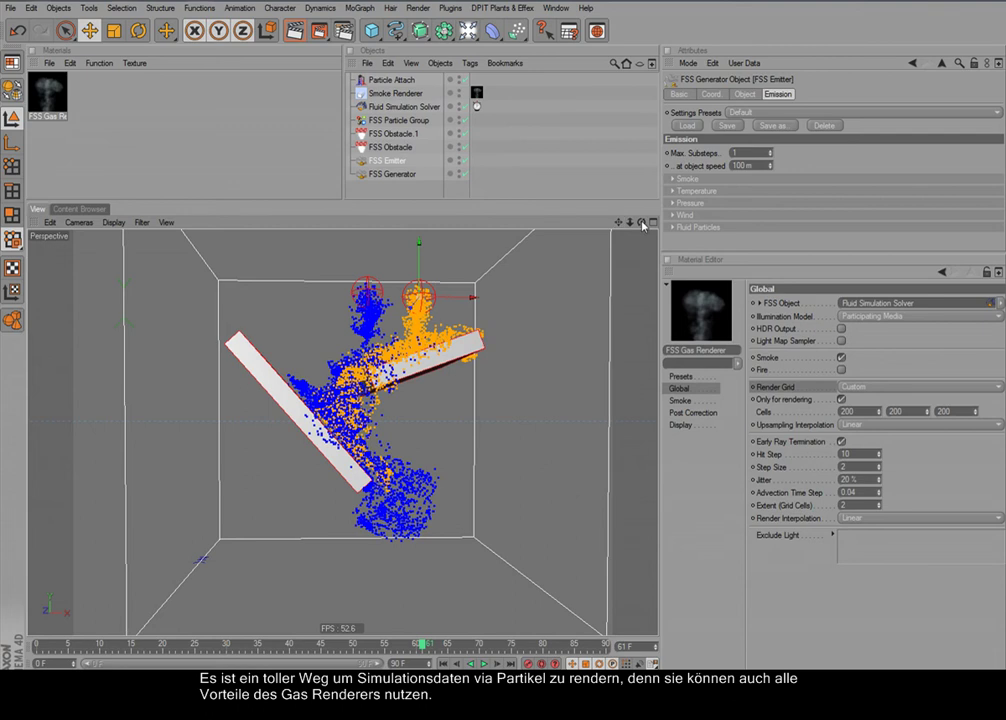
pyautogui.moveTo(641, 222); pyautogui.dragTo(693, 231)
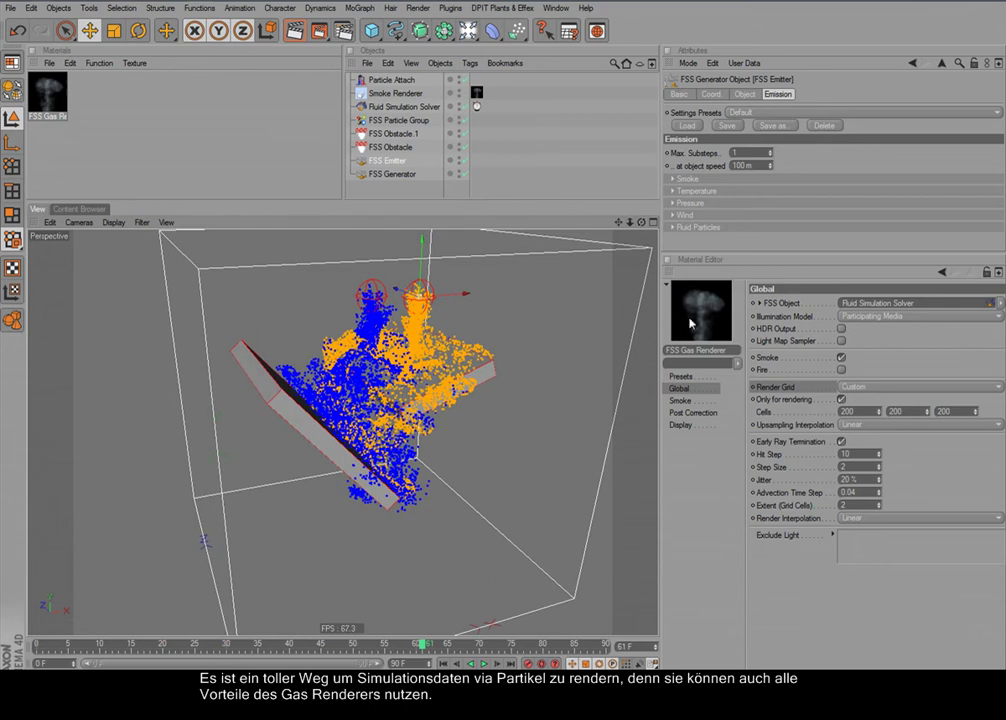
pyautogui.click(682, 401)
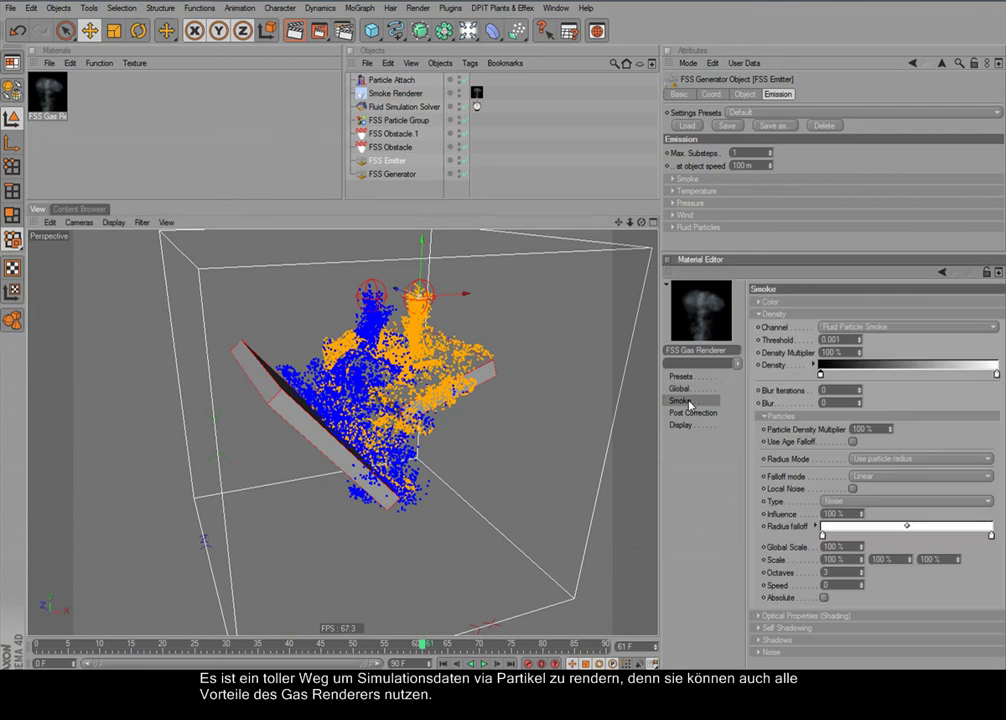
# Step: Set the particle Radius Mode to Custom with a 30 m radius, leaving Local Noise off
pyautogui.click(853, 489)
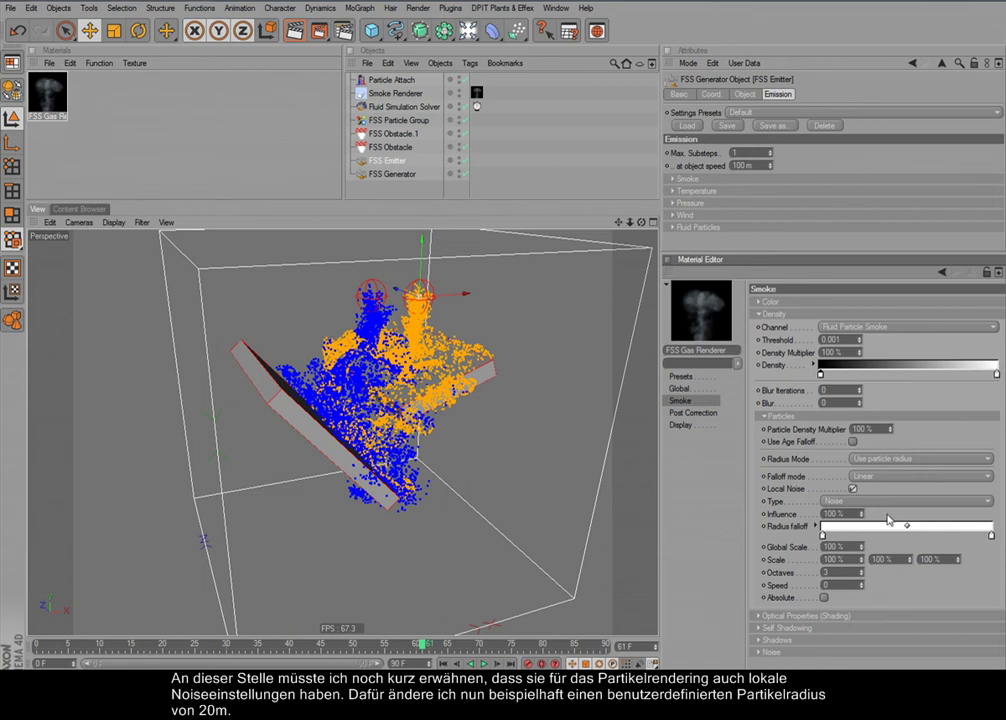
pyautogui.click(875, 461)
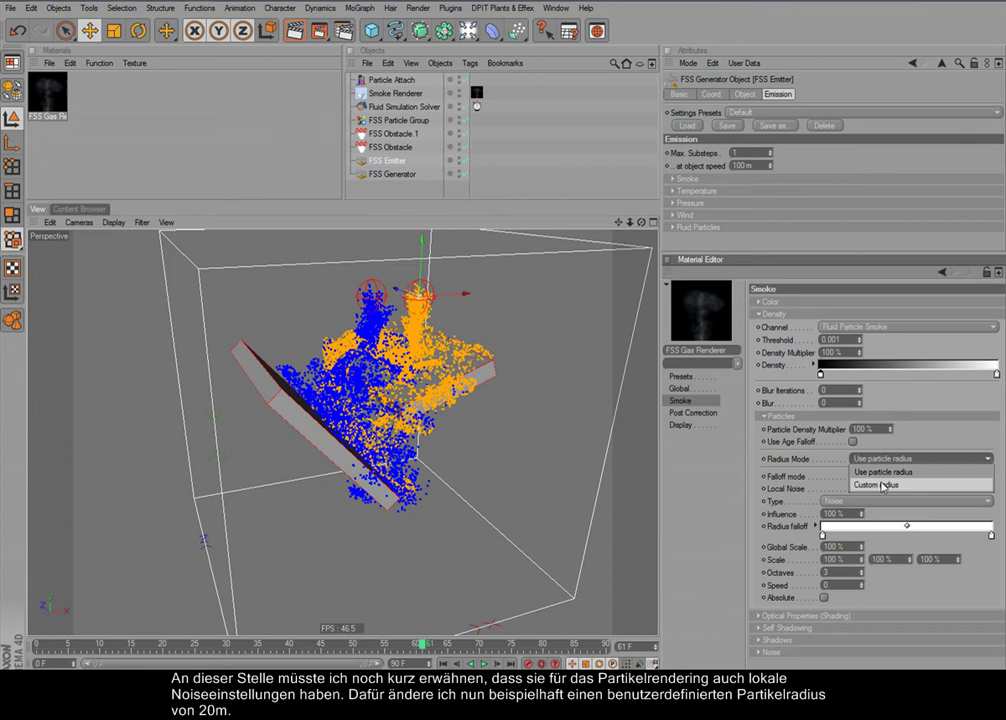
pyautogui.click(882, 486)
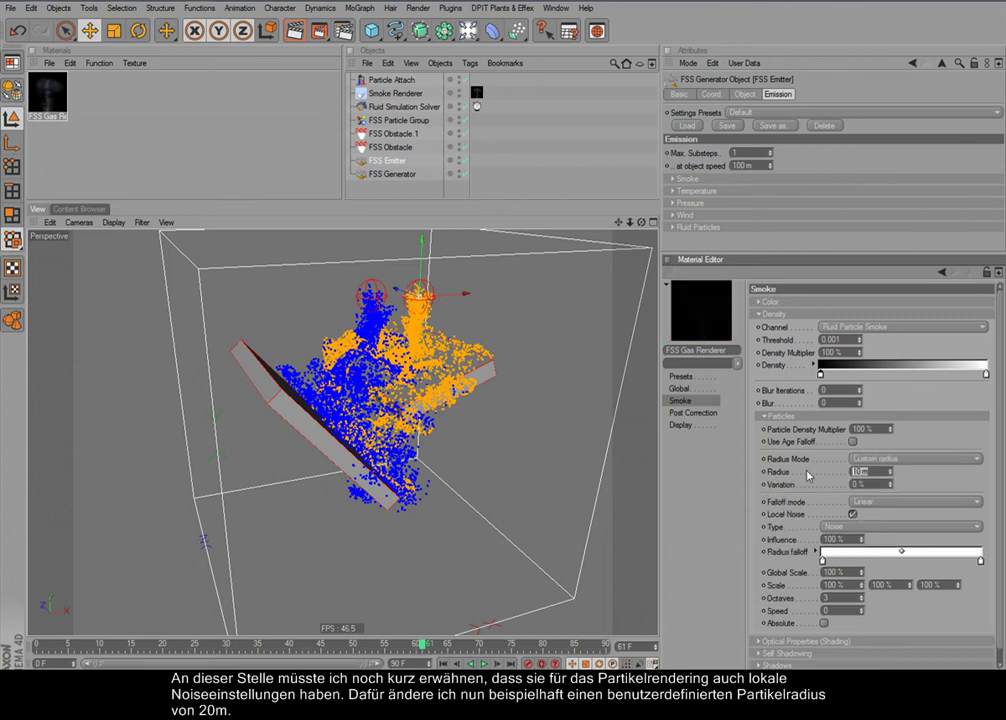
pyautogui.write('30')
pyautogui.press('Return')
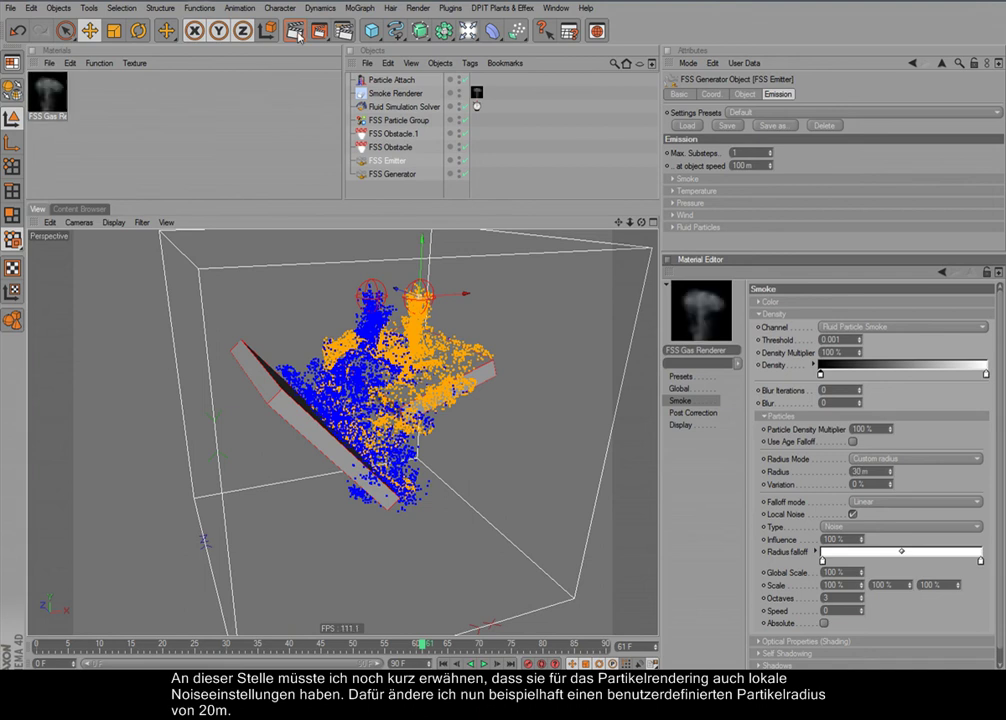
pyautogui.click(852, 514)
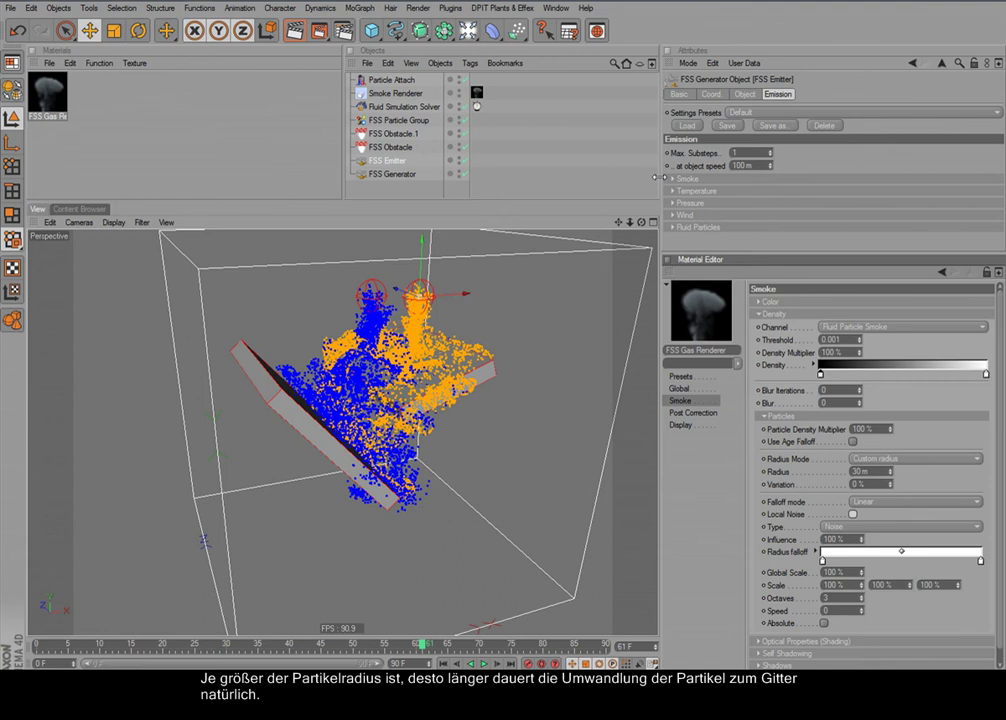
# Step: Render a smoke preview, then enable Local Noise for the particles
pyautogui.hotkey('ctrl', 'r')
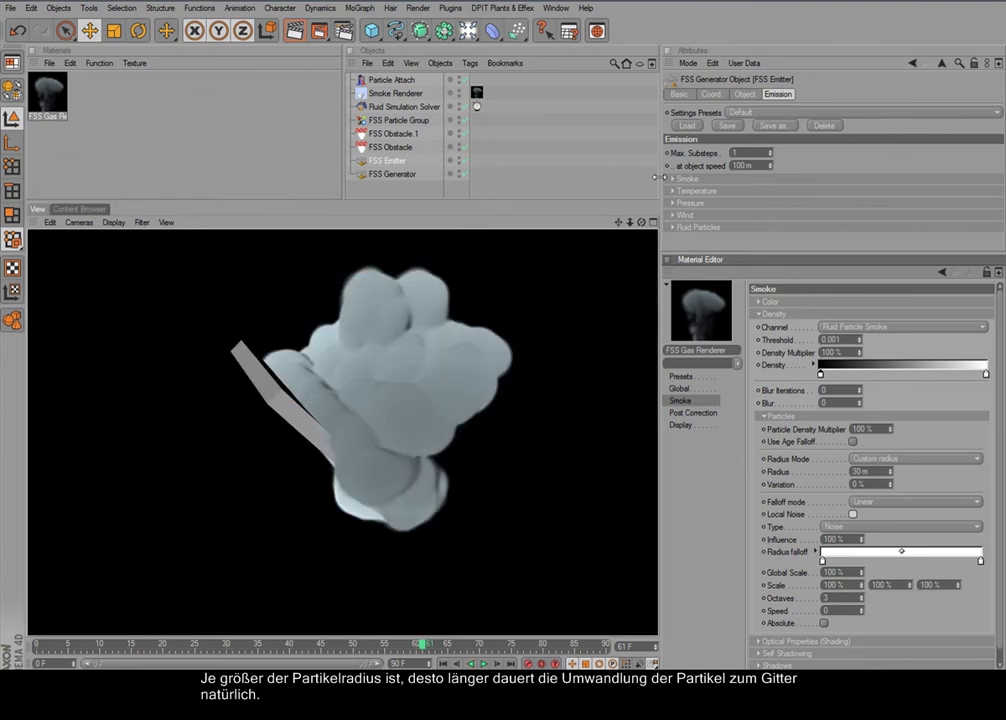
pyautogui.click(854, 516)
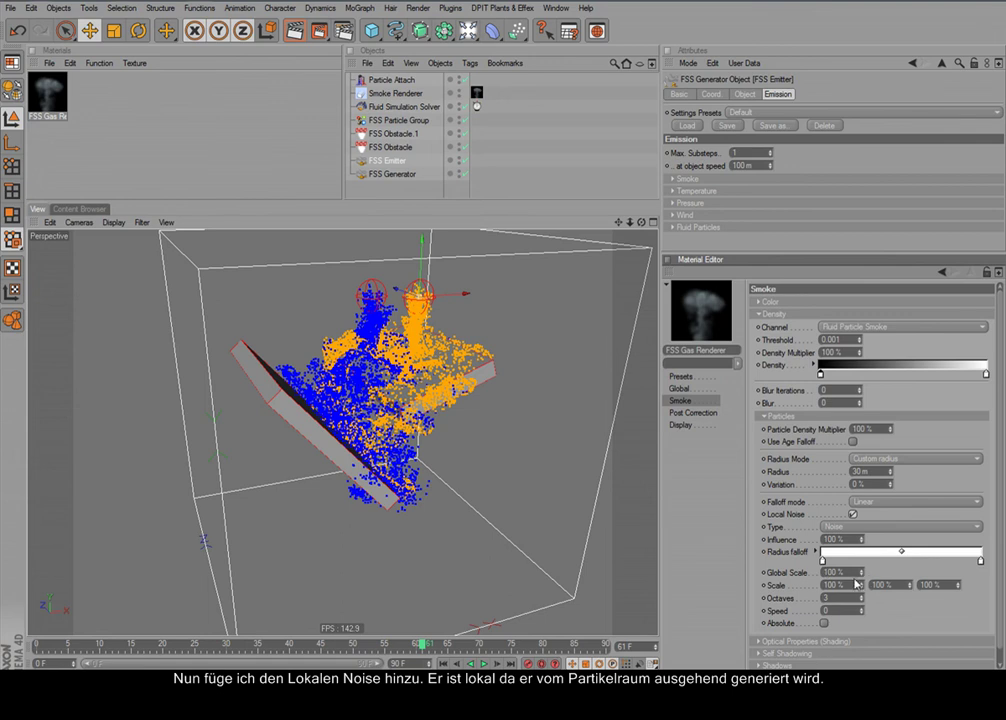
# Step: Set the local noise Type to Turbulence with a black starting knot on the Radius falloff
pyautogui.click(856, 526)
pyautogui.click(866, 359)
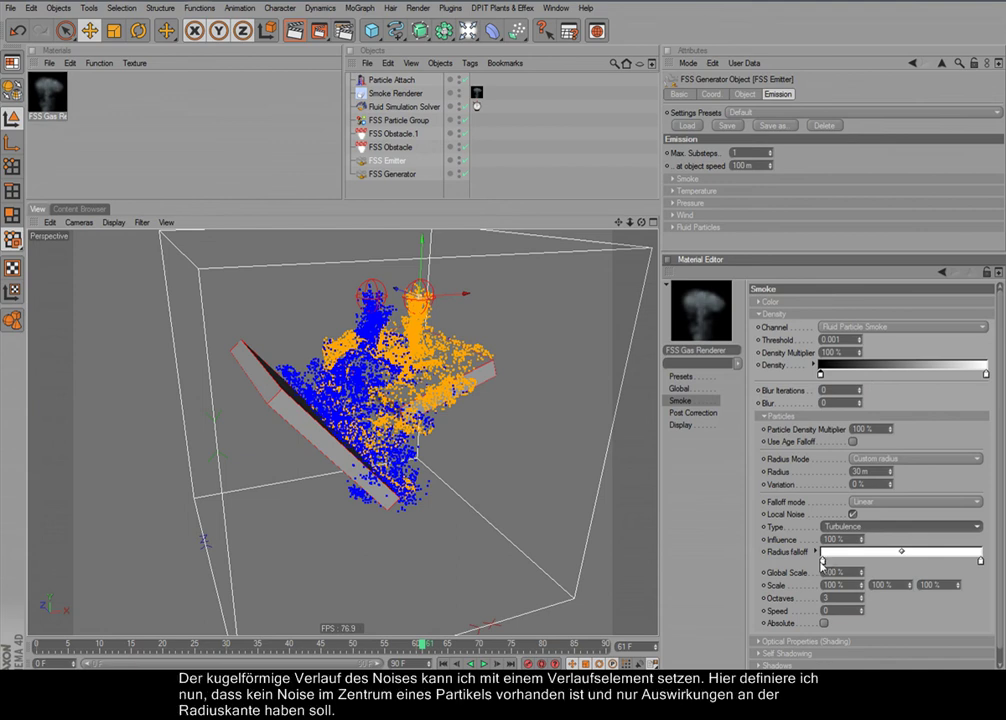
pyautogui.doubleClick(822, 561)
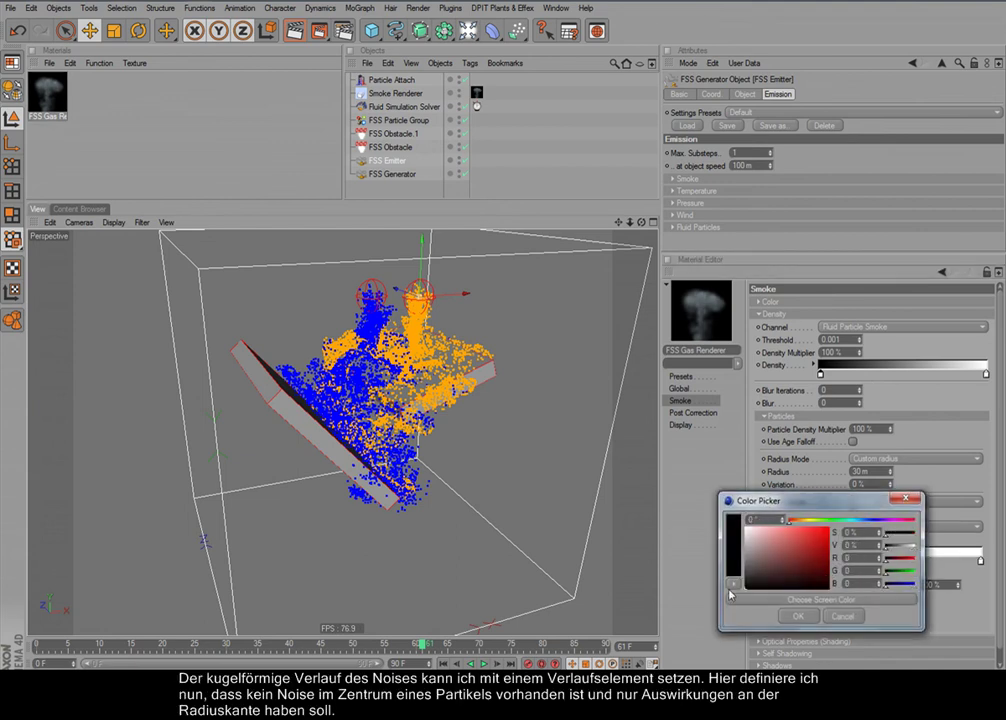
pyautogui.click(797, 616)
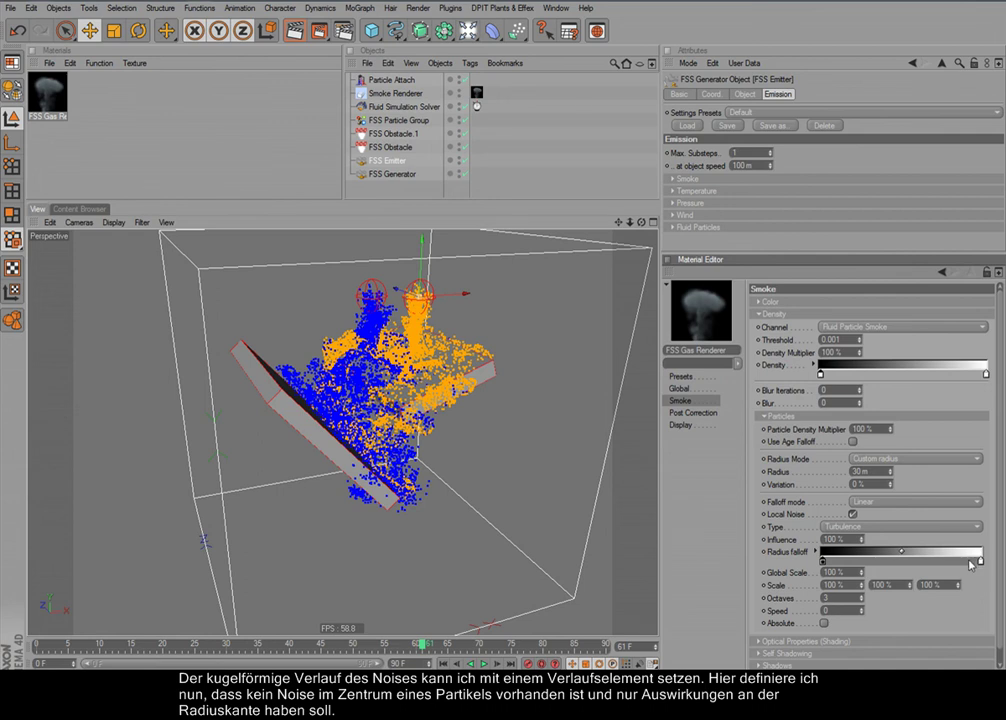
# Step: Lower the Global render grid to 150 cells
pyautogui.click(680, 388)
pyautogui.write('150')
pyautogui.press('Return')
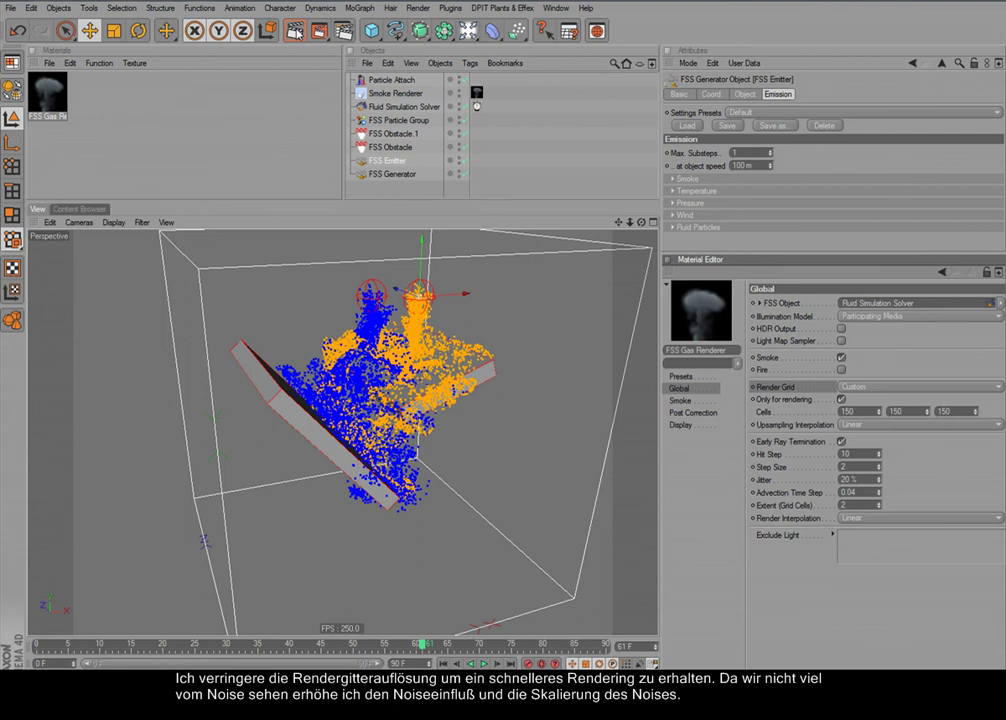
# Step: Render a check, then set the turbulence noise Influence to 300%
pyautogui.hotkey('ctrl', 'r')
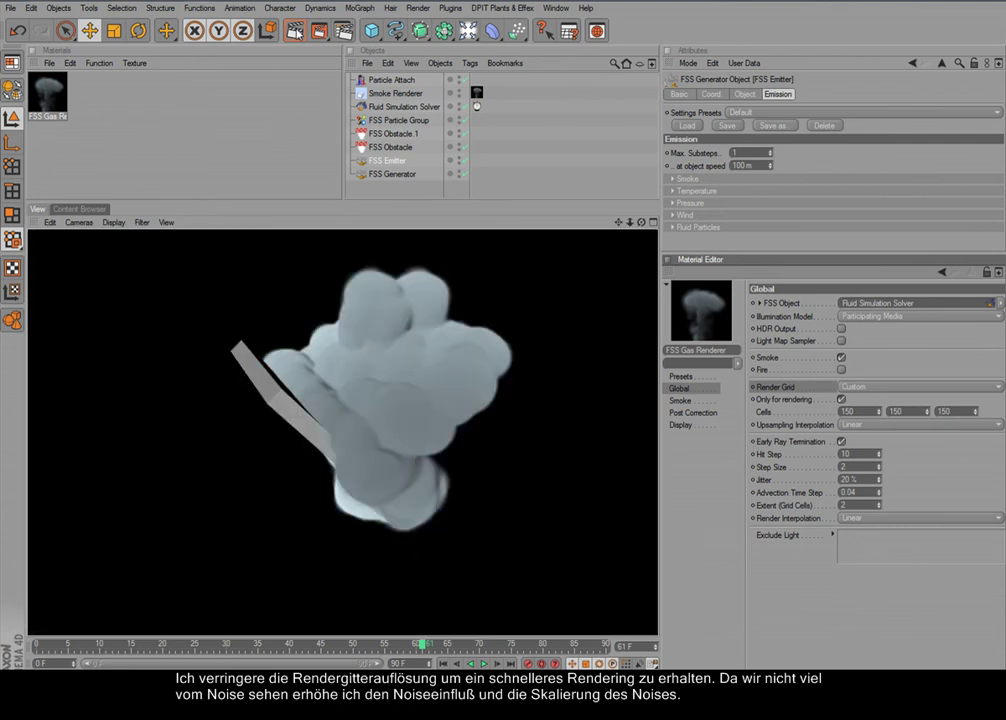
pyautogui.click(698, 402)
pyautogui.click(853, 540)
pyautogui.write('500')
pyautogui.press('Return')
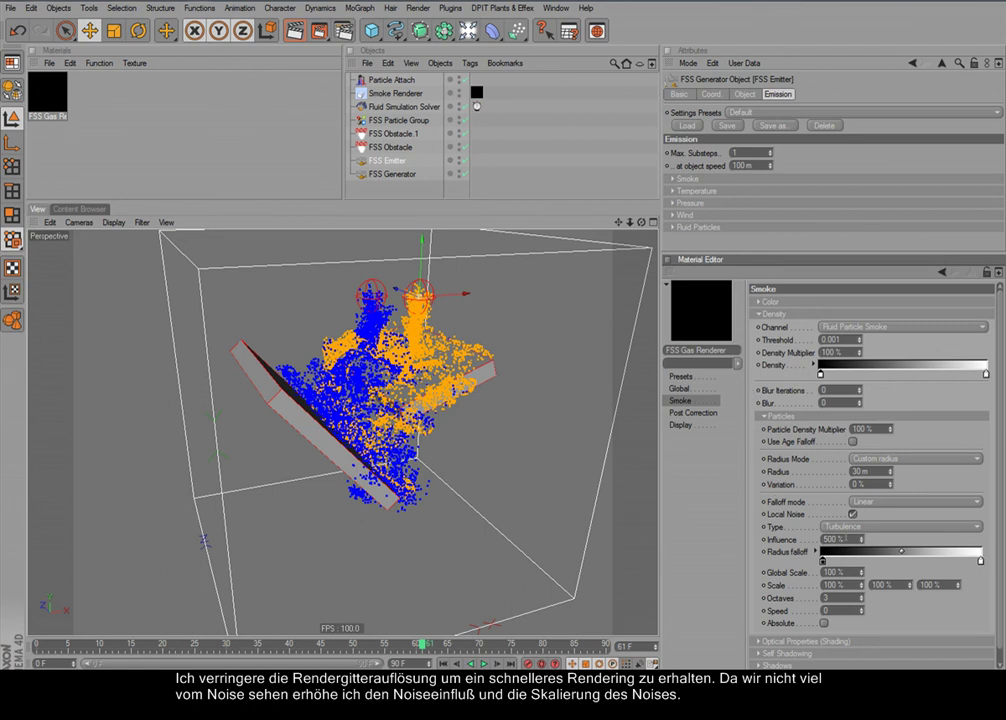
pyautogui.click(855, 539)
pyautogui.write('200')
pyautogui.press('Return')
pyautogui.moveTo(865, 539); pyautogui.dragTo(865, 530)
# Step: Set the turbulence noise Global Scale to 800%
pyautogui.click(836, 572)
pyautogui.write('800')
pyautogui.press('Return')
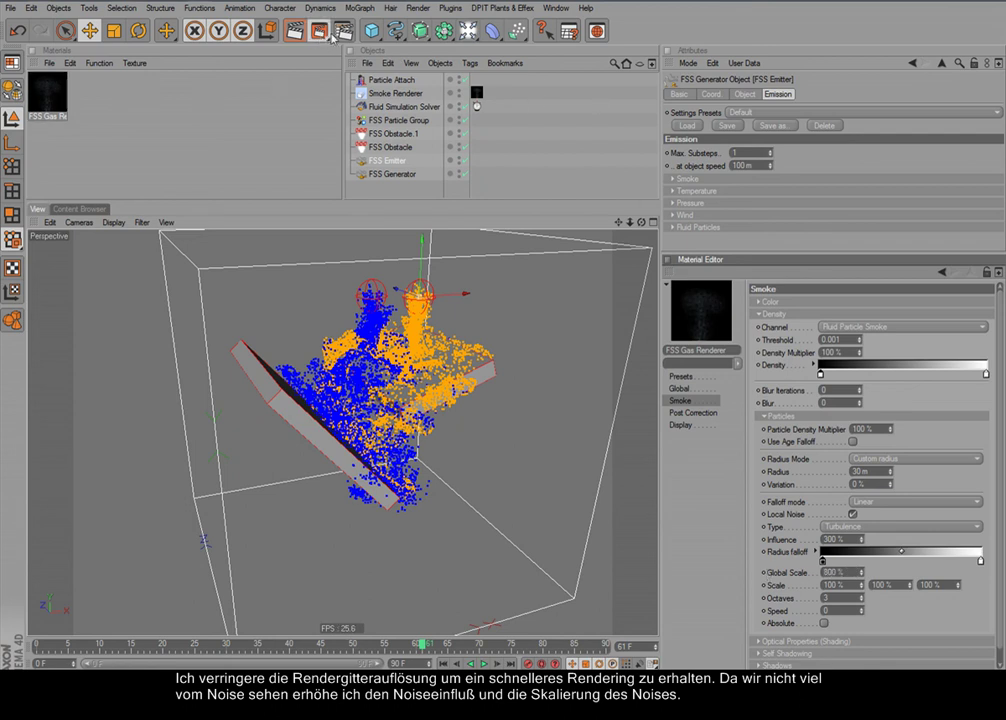
pyautogui.press('e')
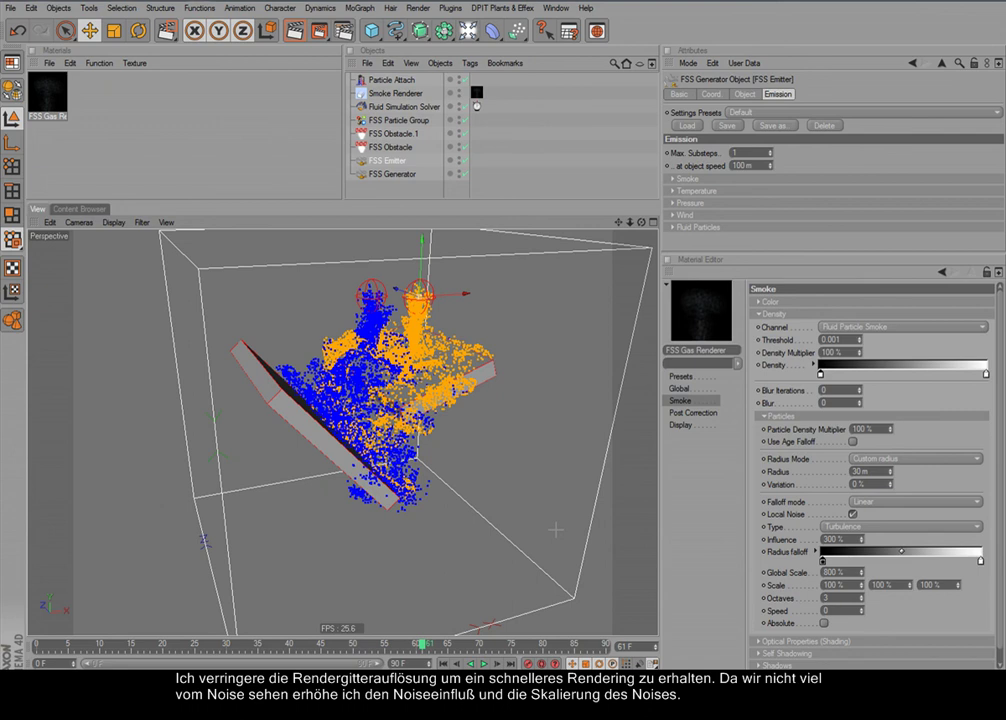
# Step: Render the smoke in the viewport, then invert the Radius falloff gradient knots so it runs white to black
pyautogui.hotkey('ctrl', 'r')
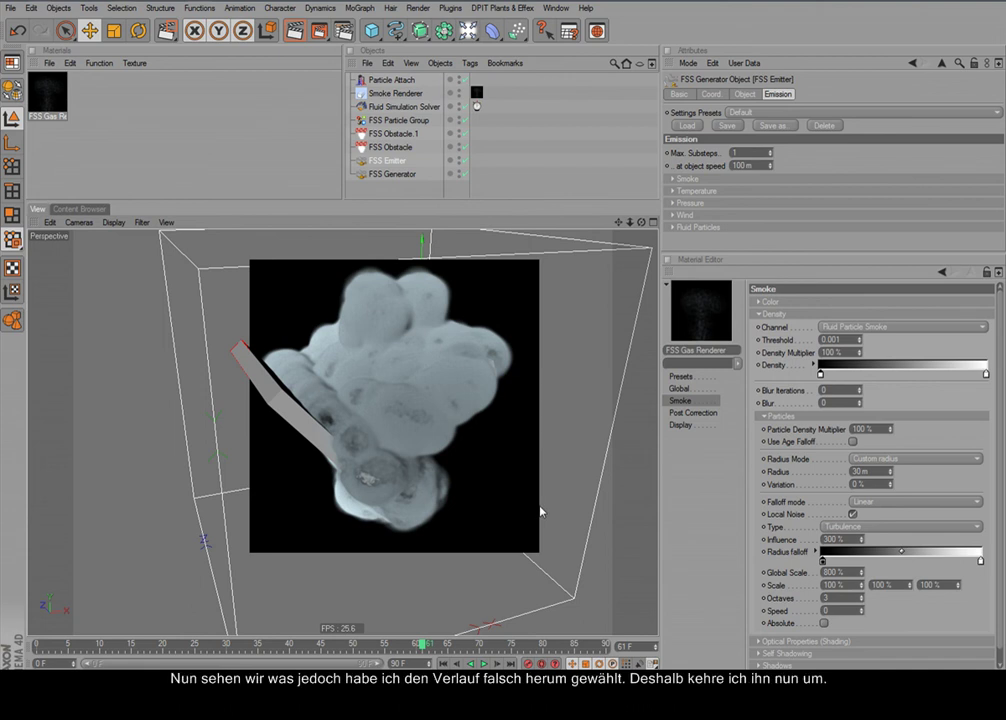
pyautogui.rightClick(823, 562)
pyautogui.click(840, 569)
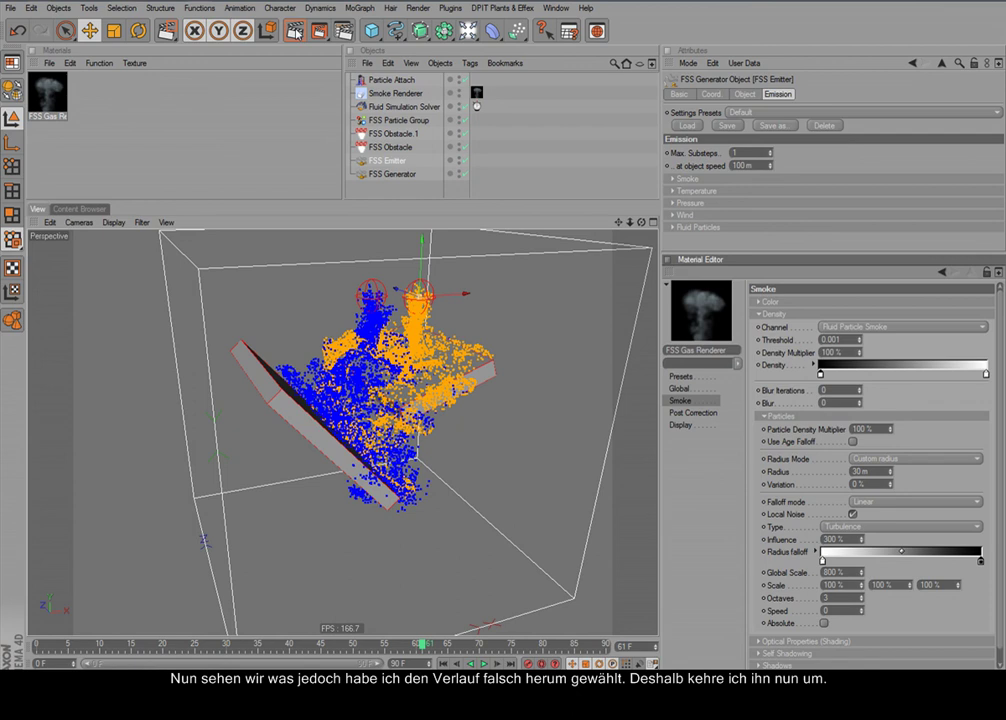
# Step: Move the middle Radius falloff knot toward the particle edge and set the turbulence noise Global Scale to 2500 %
pyautogui.hotkey('ctrl', 'r')
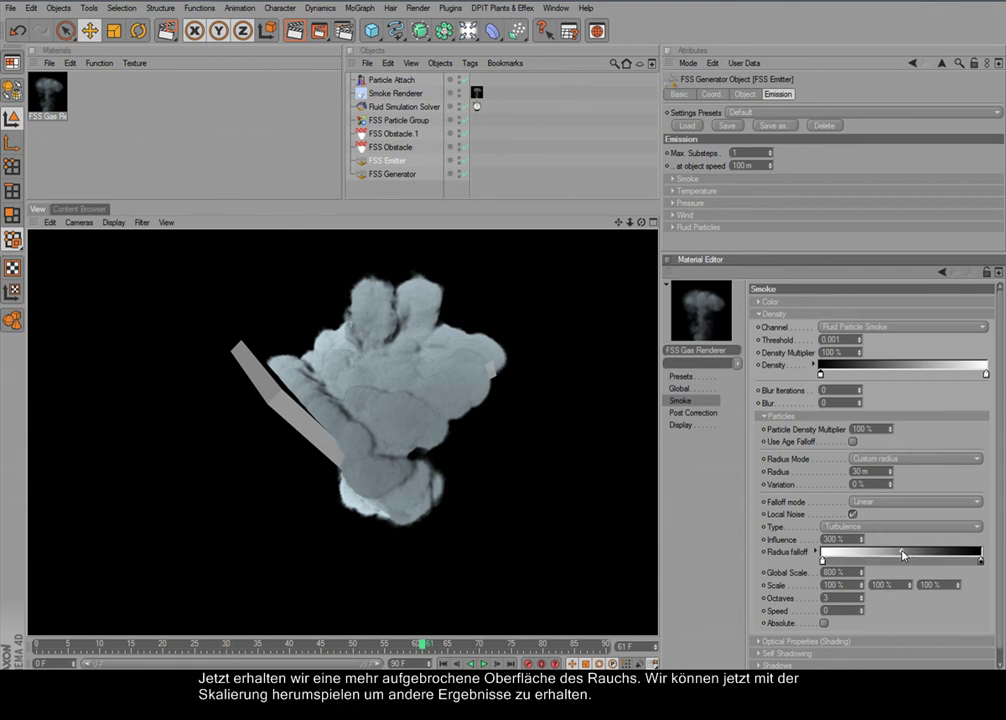
pyautogui.moveTo(904, 557); pyautogui.dragTo(941, 563)
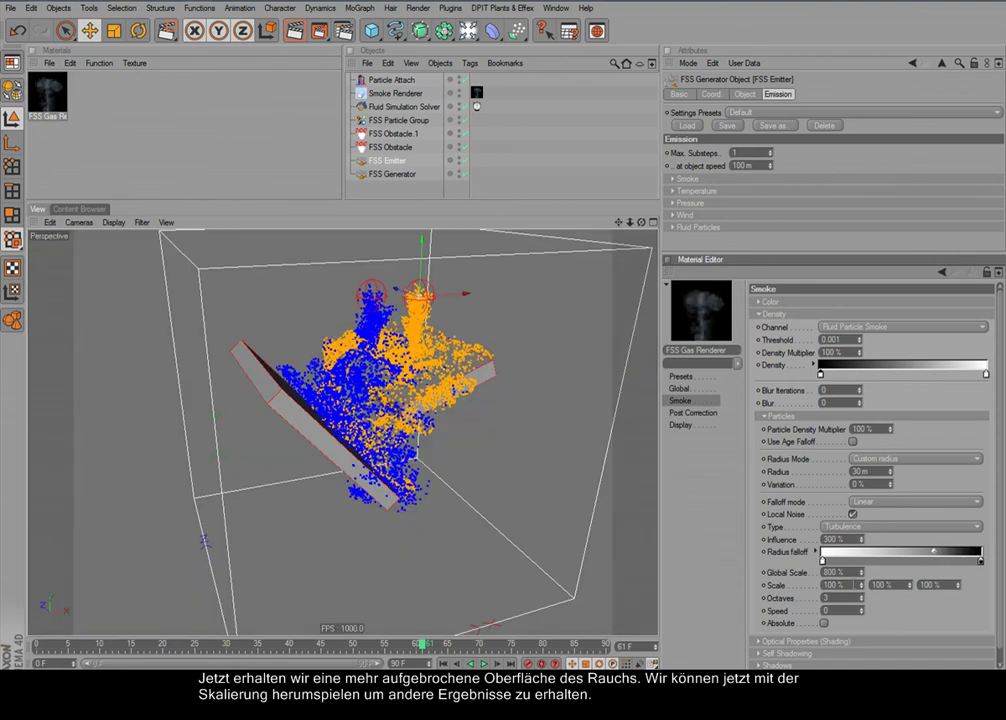
pyautogui.doubleClick(834, 572)
pyautogui.write('2500')
pyautogui.press('Return')
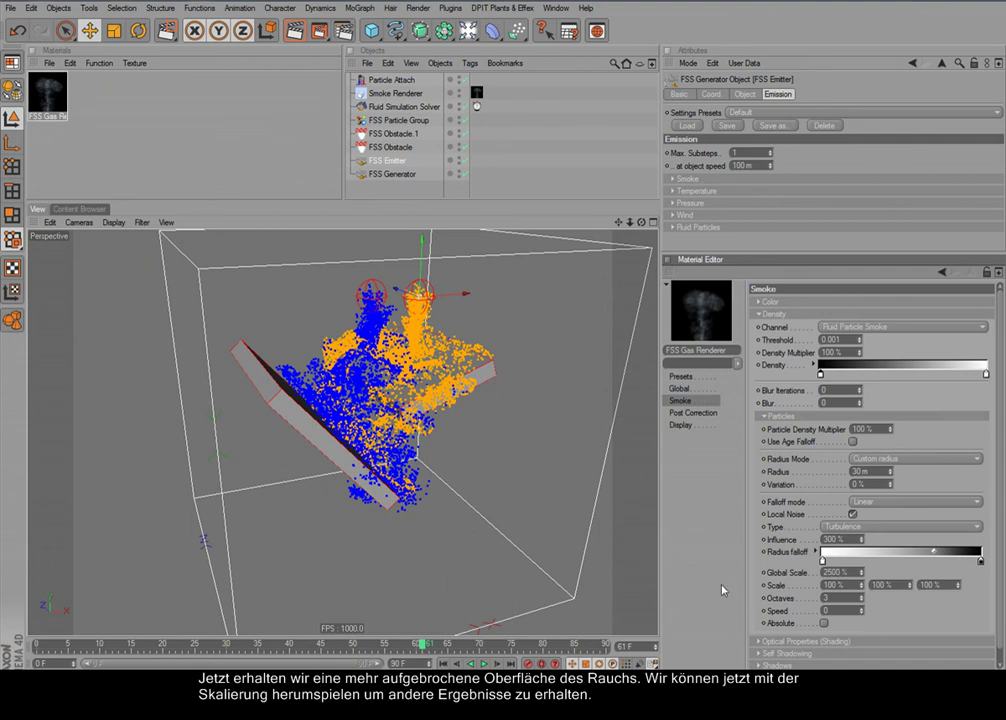
# Step: Render only a region drawn around the smoke
pyautogui.click(342, 30)
pyautogui.click(340, 44)
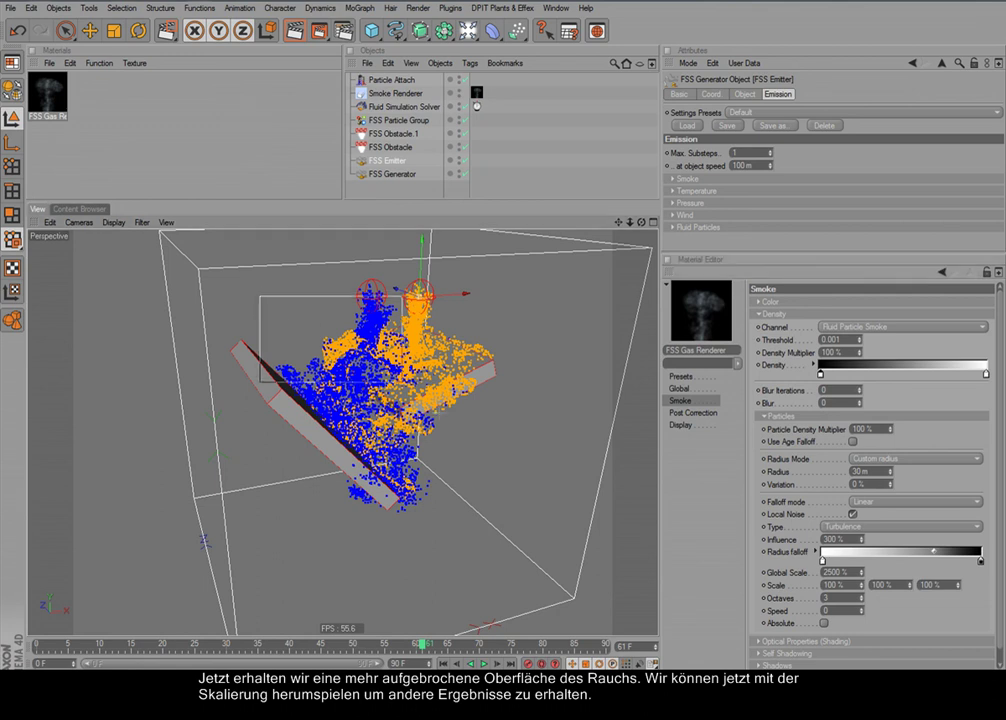
pyautogui.moveTo(260, 296); pyautogui.dragTo(525, 535)
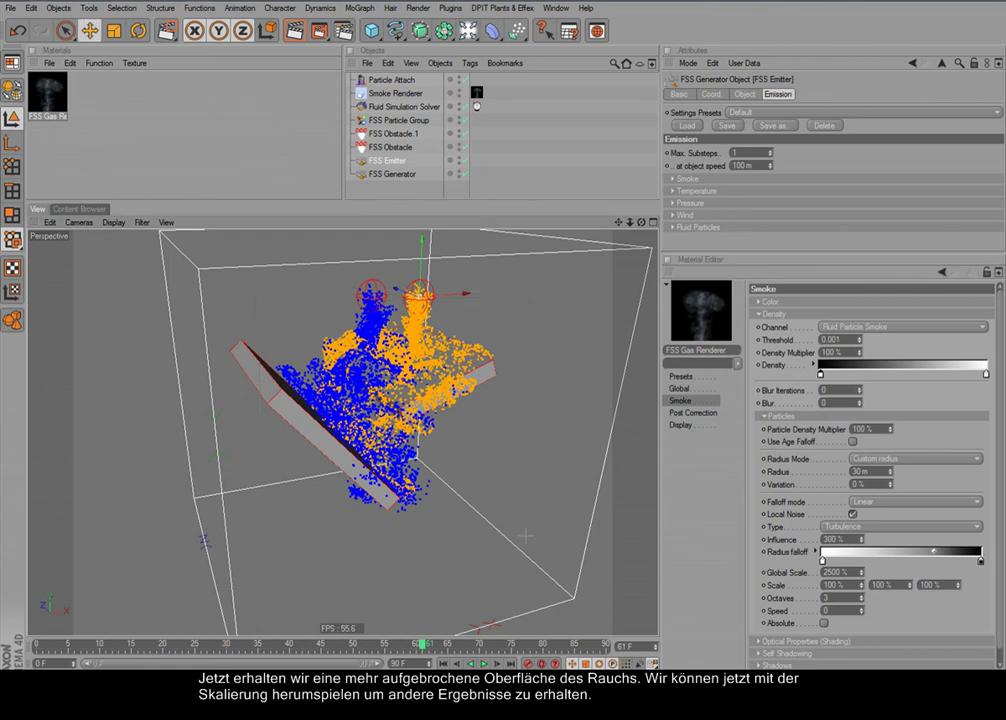